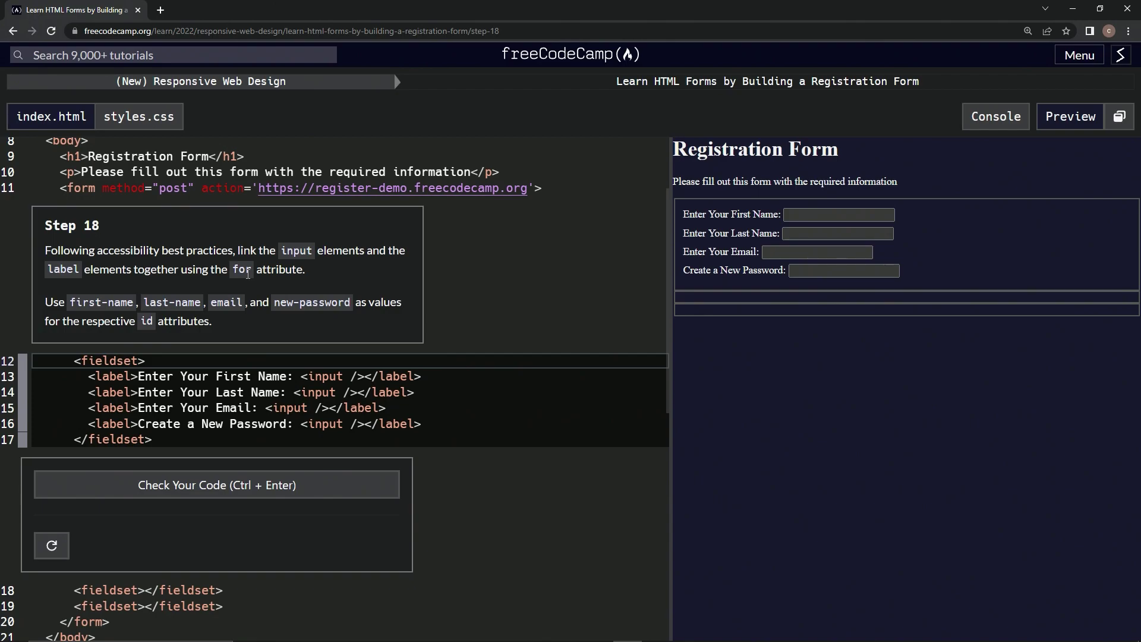
- Add an empty for attribute to the first label and copy it into the other three labels
click(137, 377)
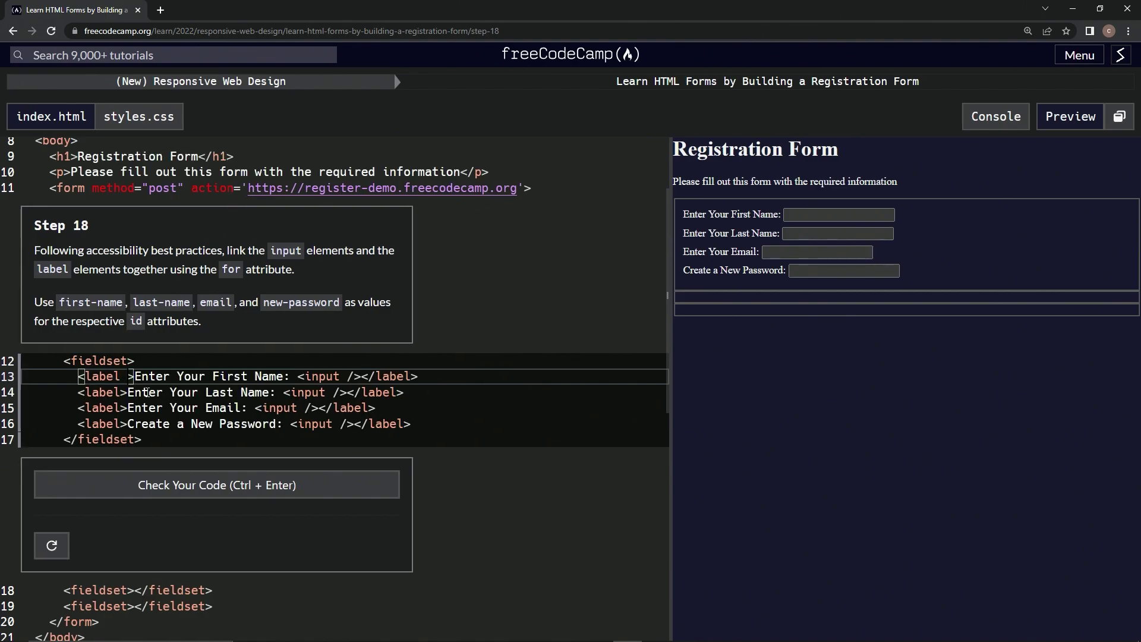
text(for=)
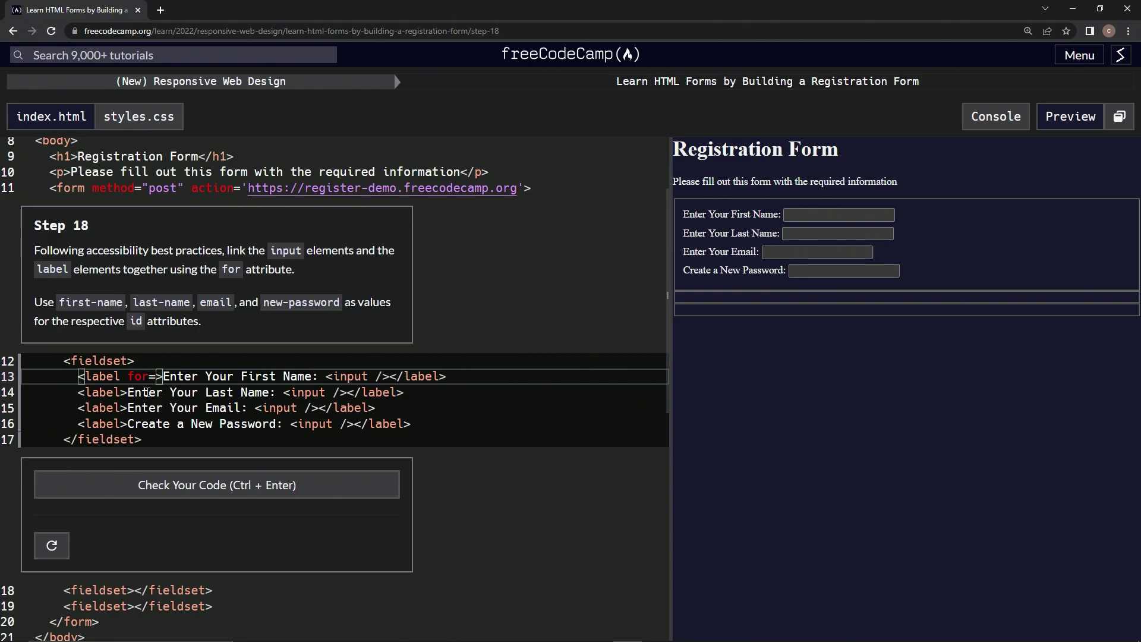
text(')
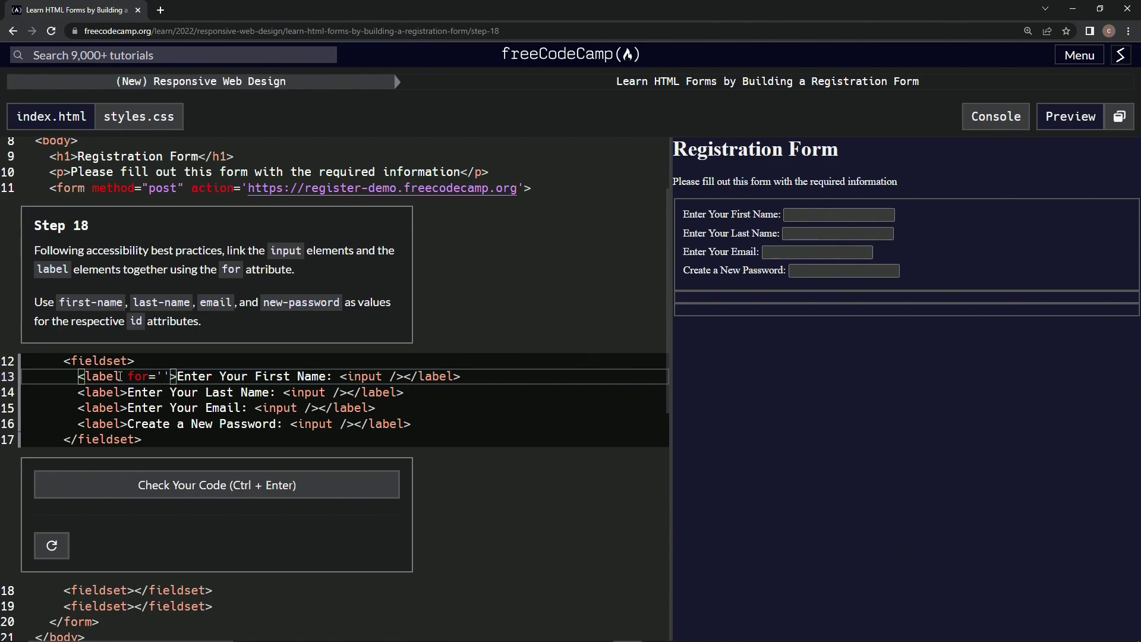
drag(121, 376, 169, 377)
key(ctrl+c)
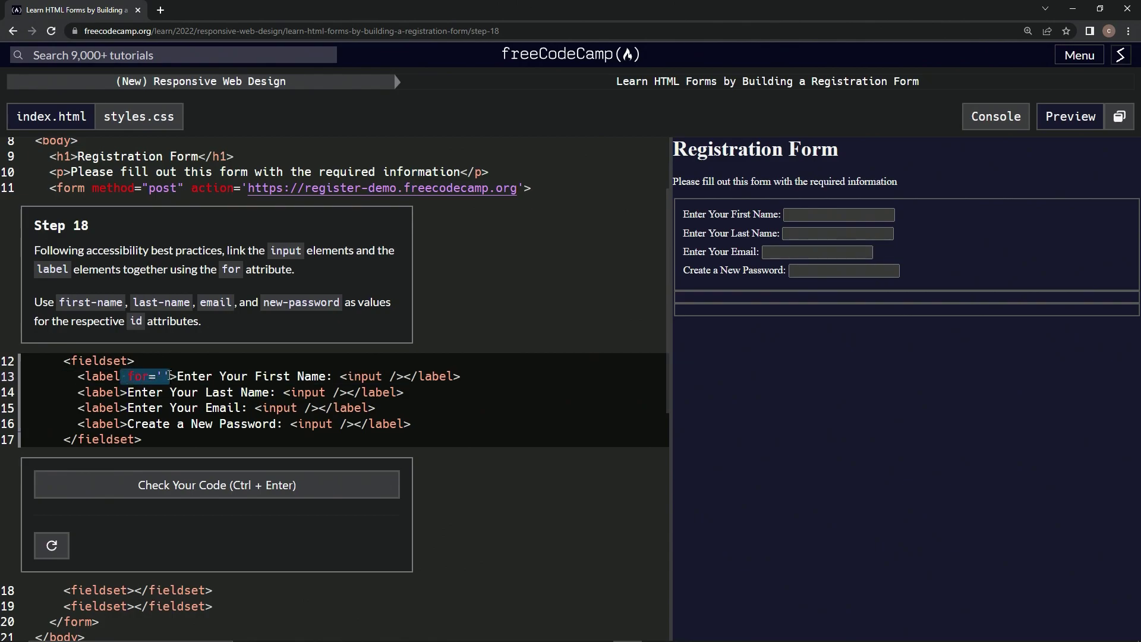
click(126, 393)
key(ctrl+v)
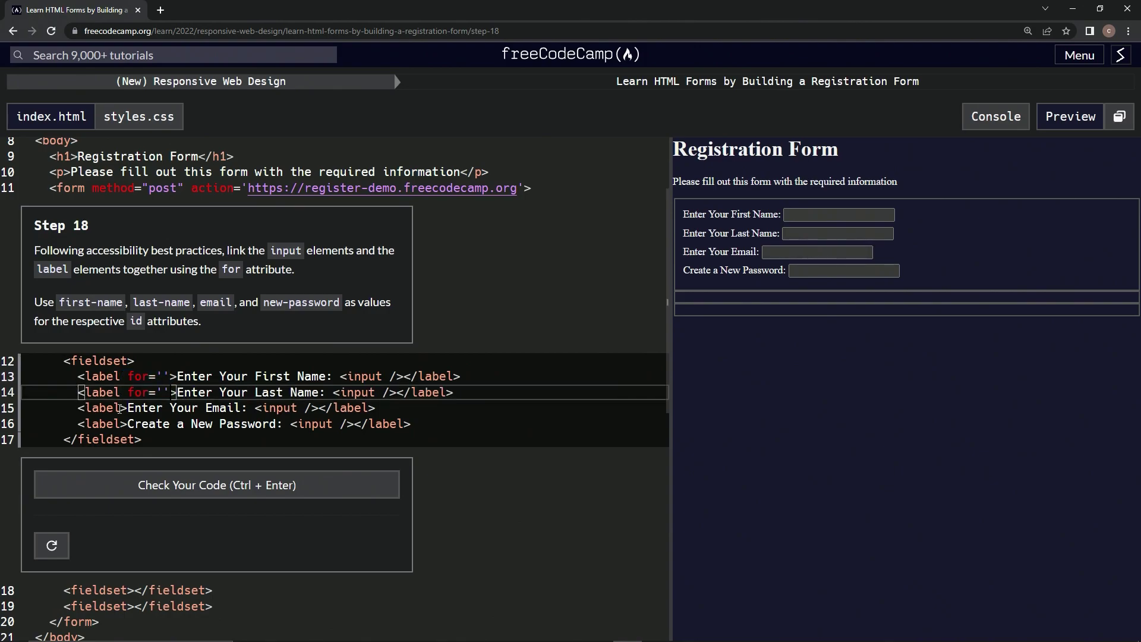
click(125, 408)
key(ctrl+v)
click(126, 423)
key(ctrl+v)
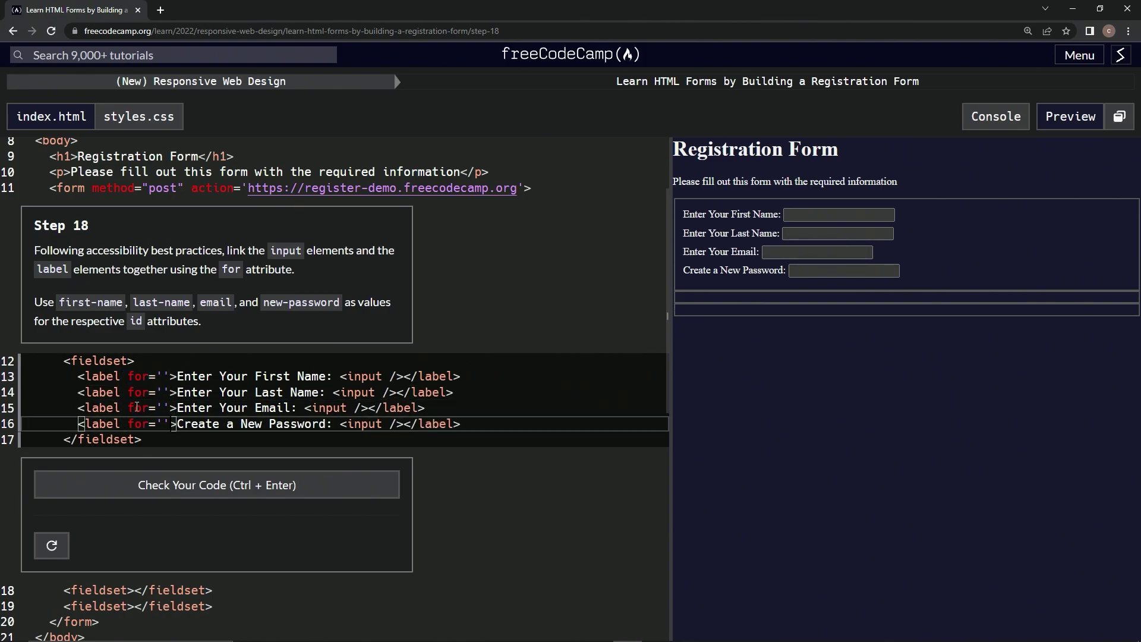
- Fill the label for values with first-name, last-name, email and new-password
click(165, 376)
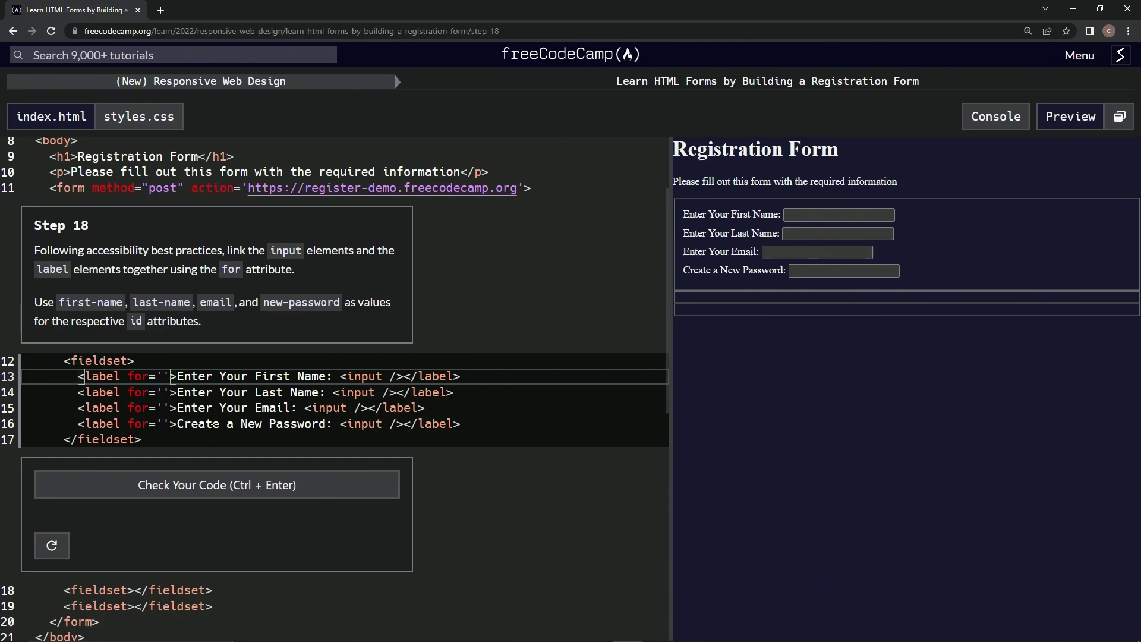
text(first)
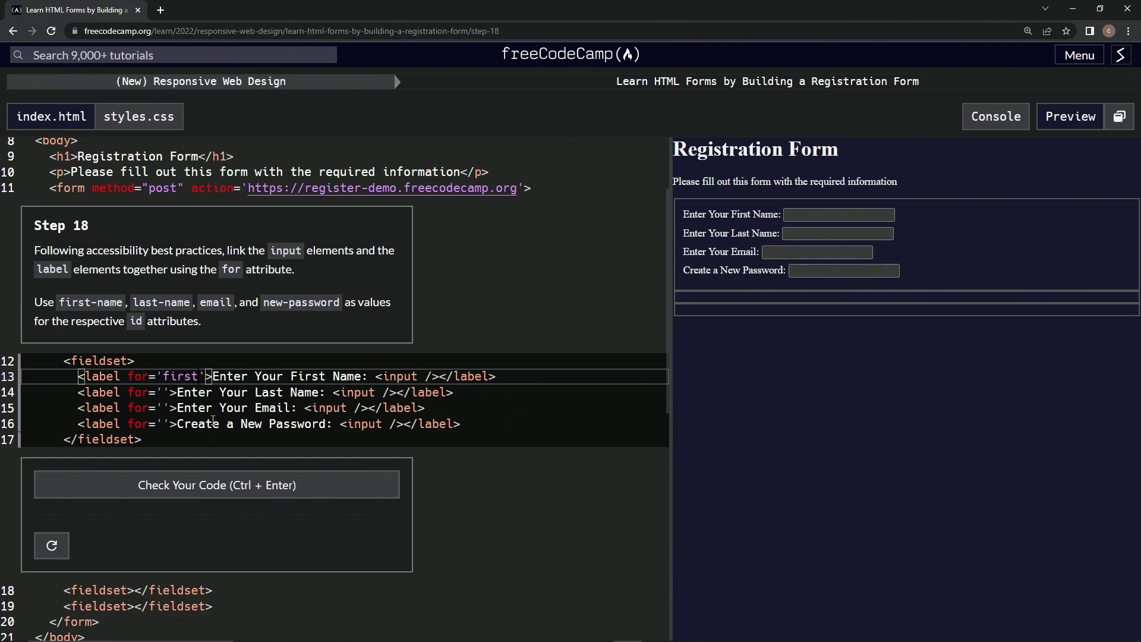
text(-name)
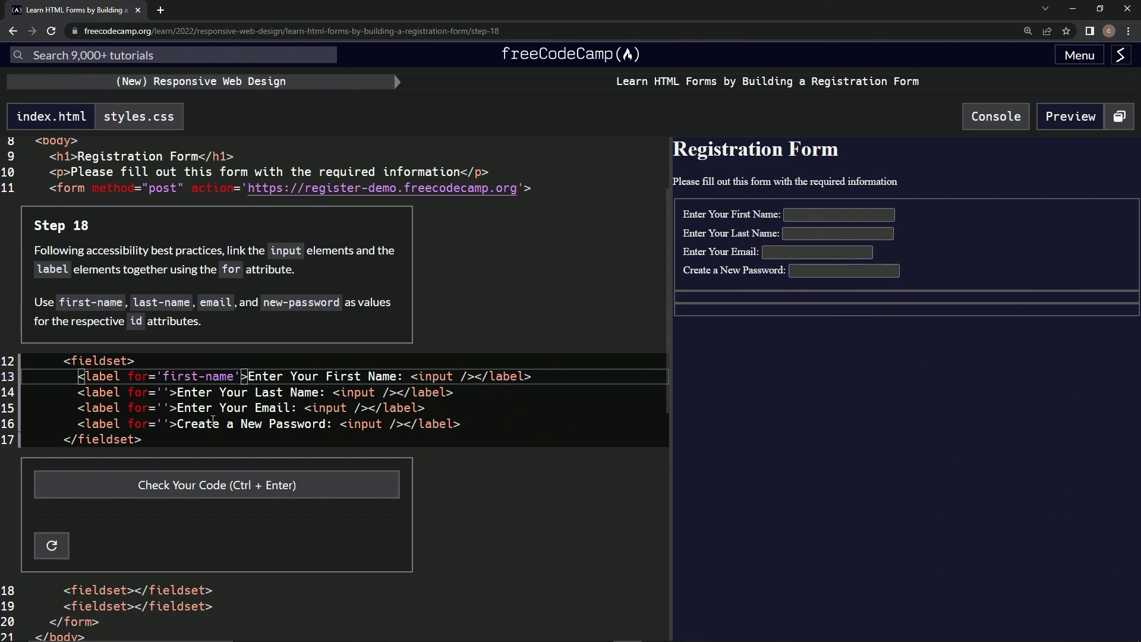
click(163, 392)
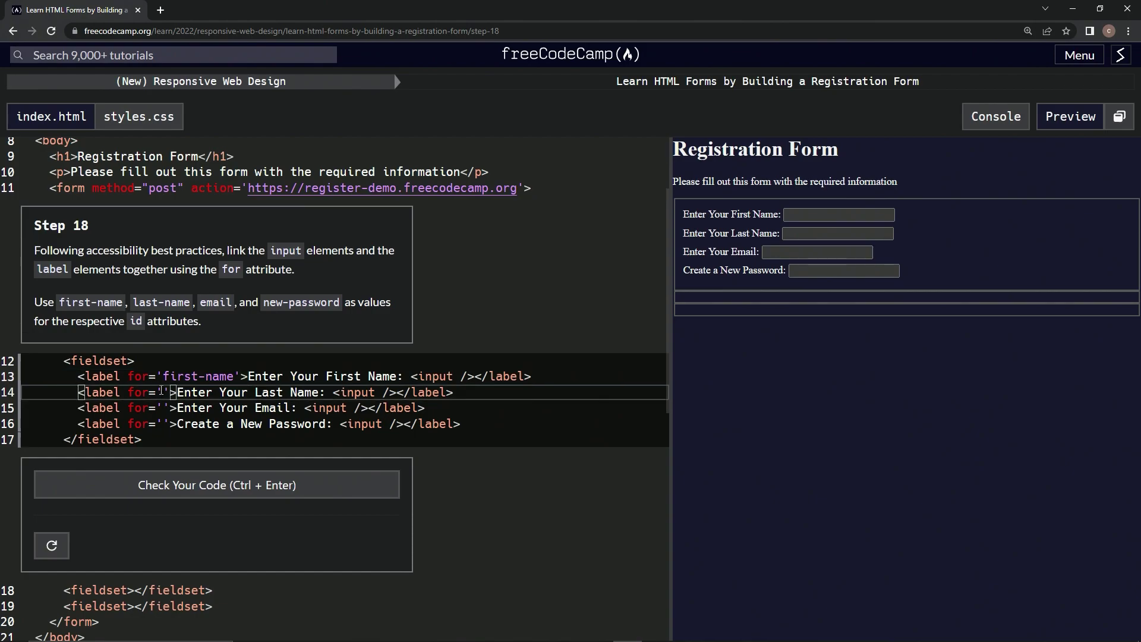
text(last0)
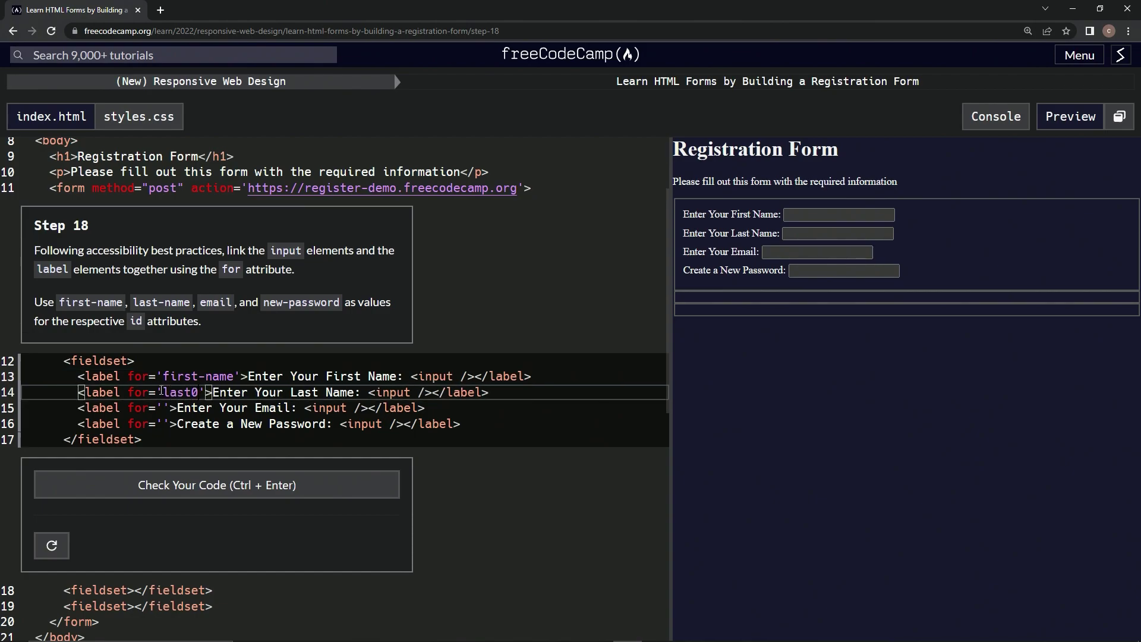
key(BackSpace)
text(-name)
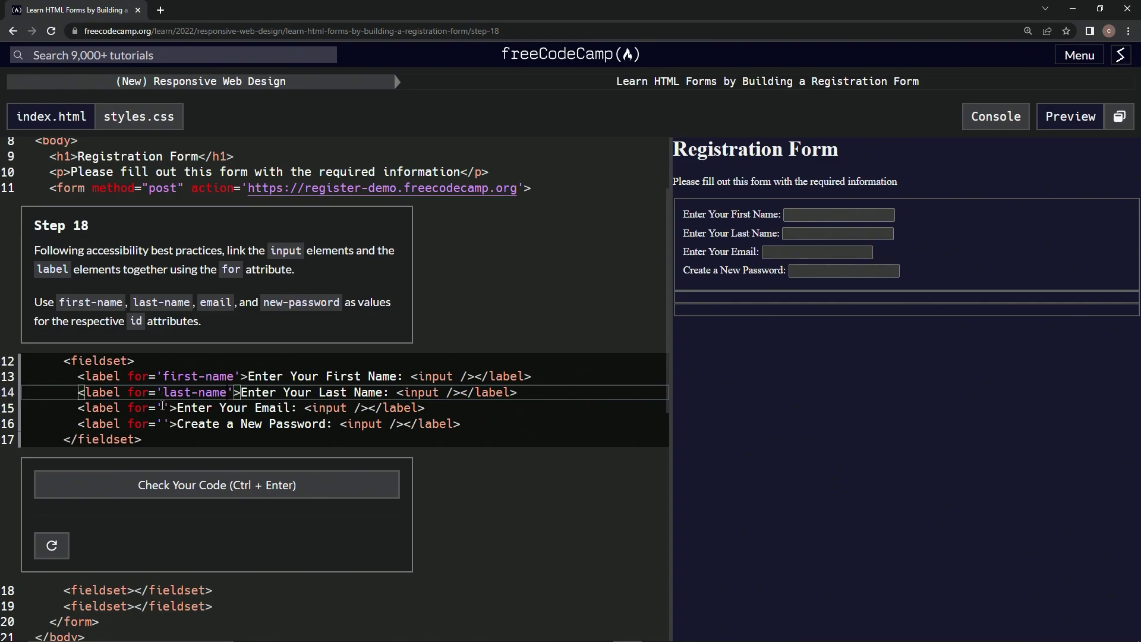
click(163, 408)
text(email)
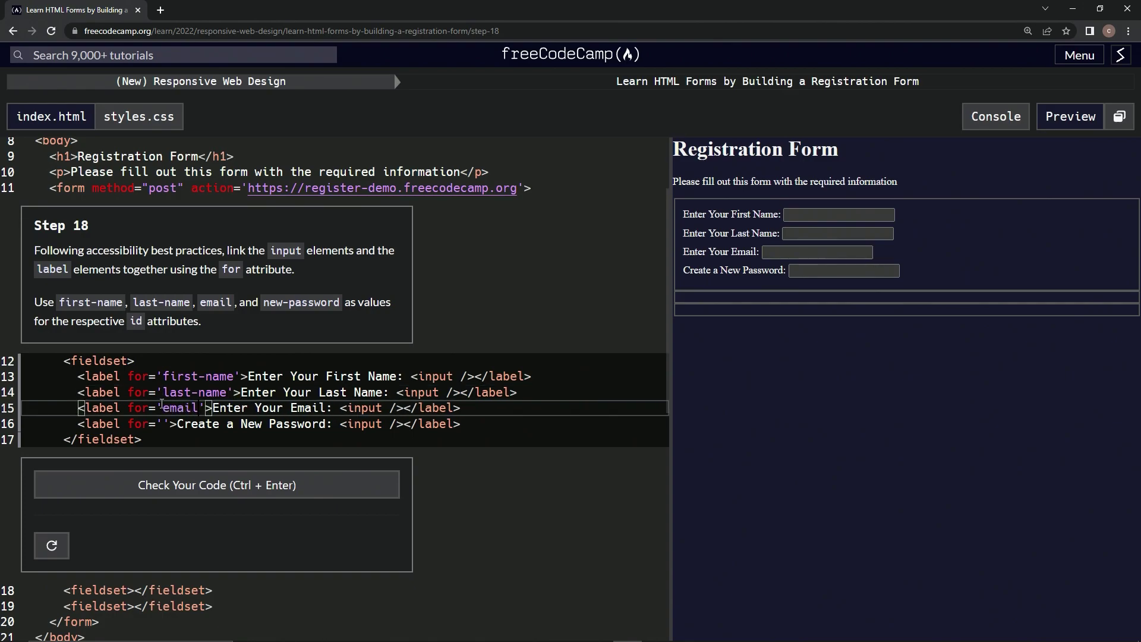
click(163, 423)
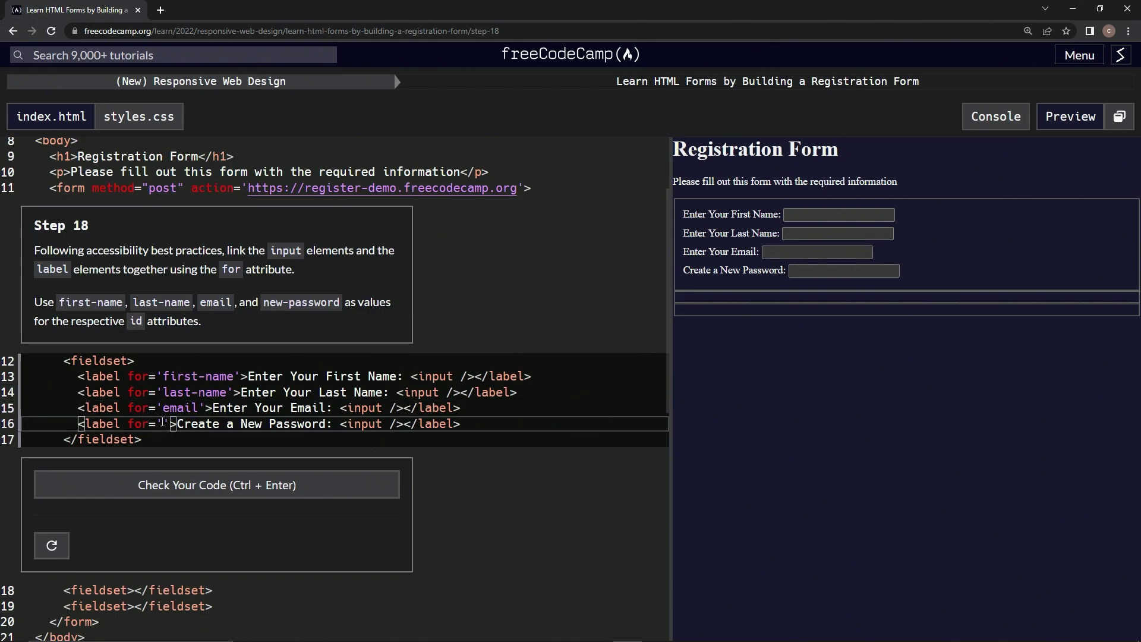
text(new-pass)
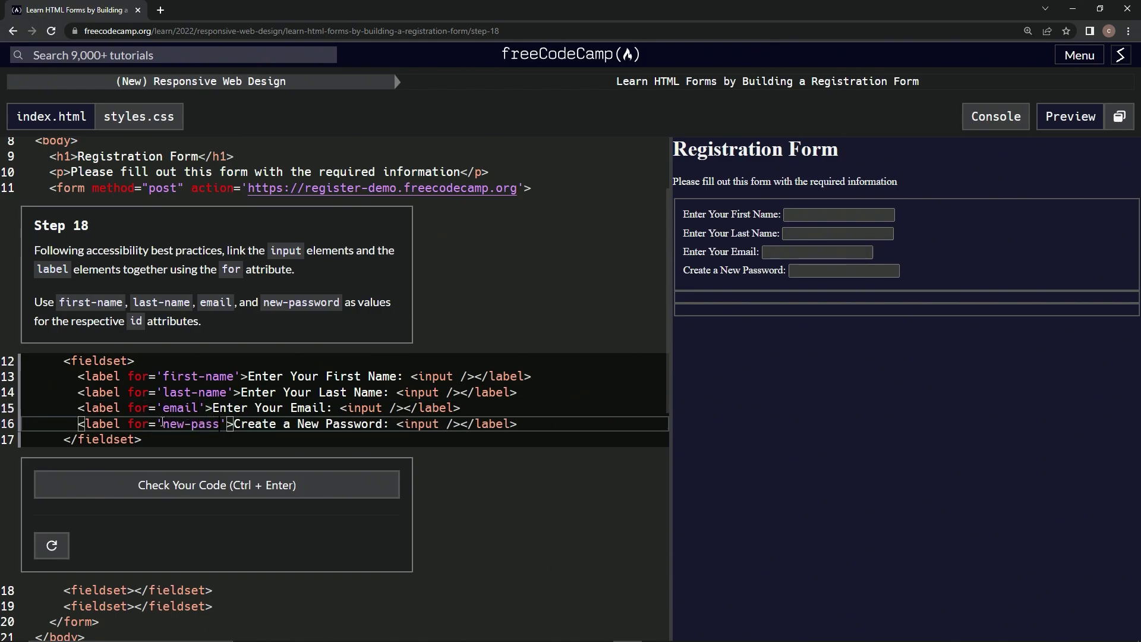
text(word)
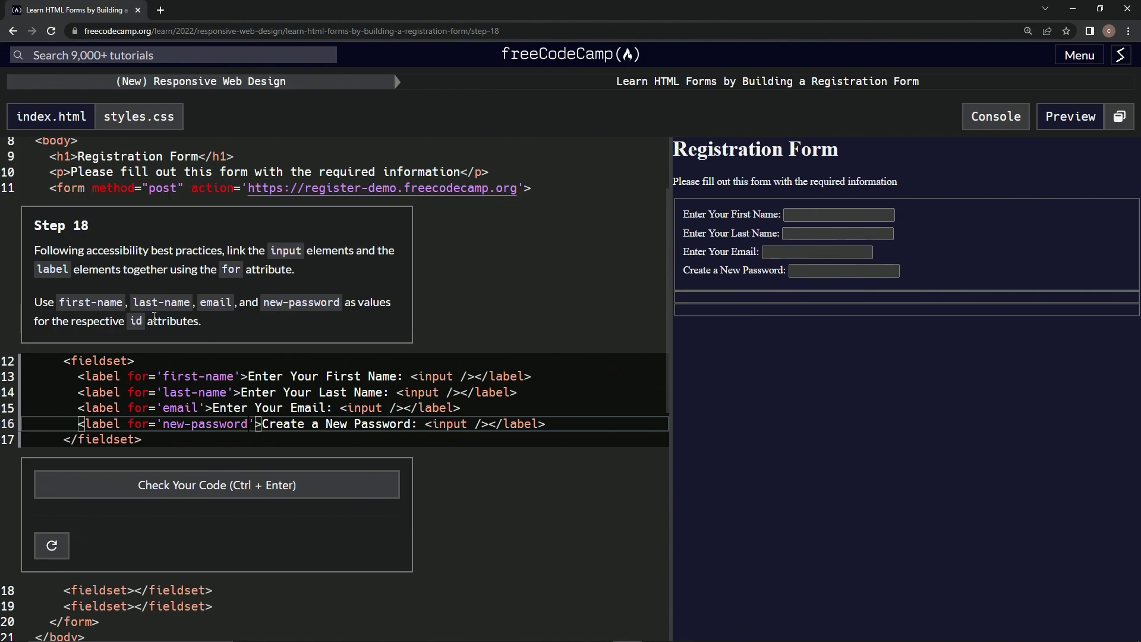
- Copy the empty id attribute from line 13 into the input tags on lines 14–16
click(458, 375)
text(id)
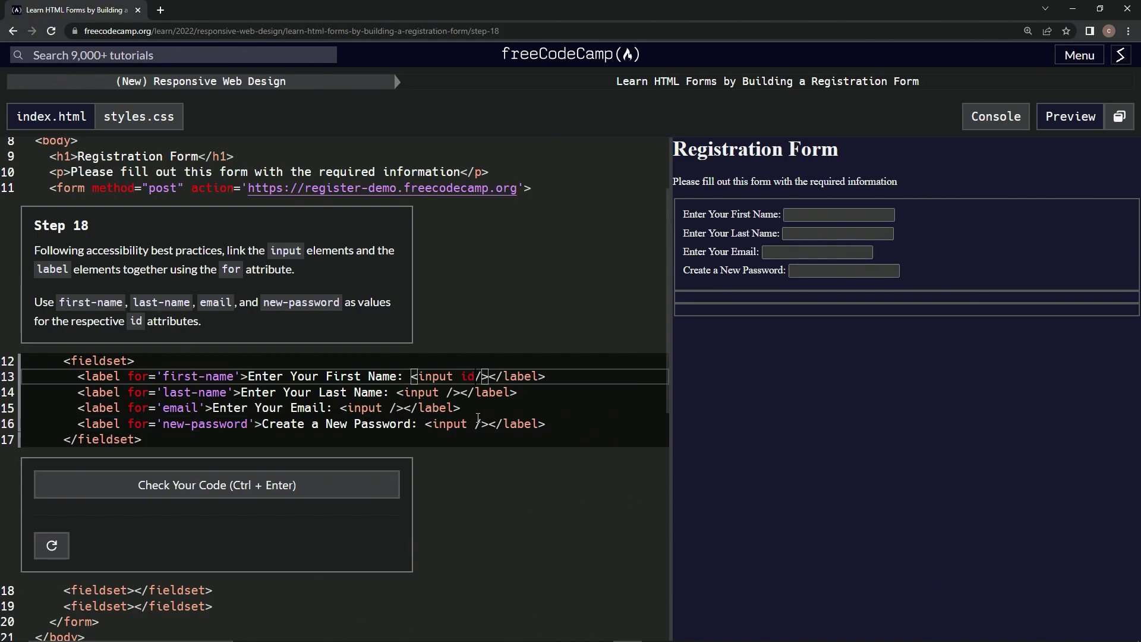
text(=)
text('')
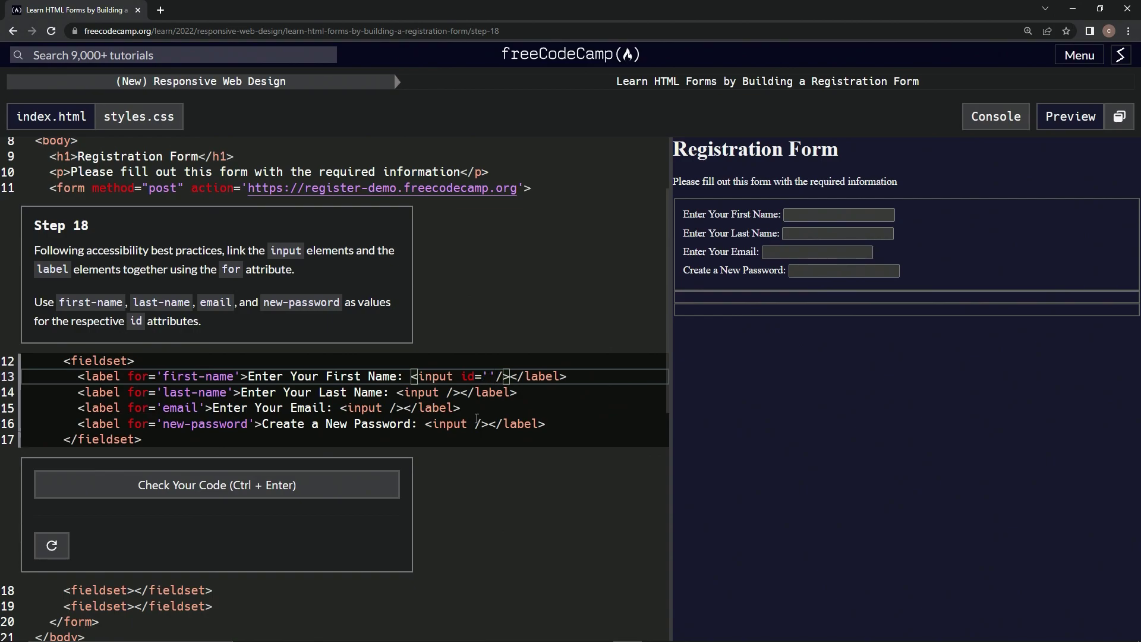
drag(460, 375, 497, 376)
key(ctrl+c)
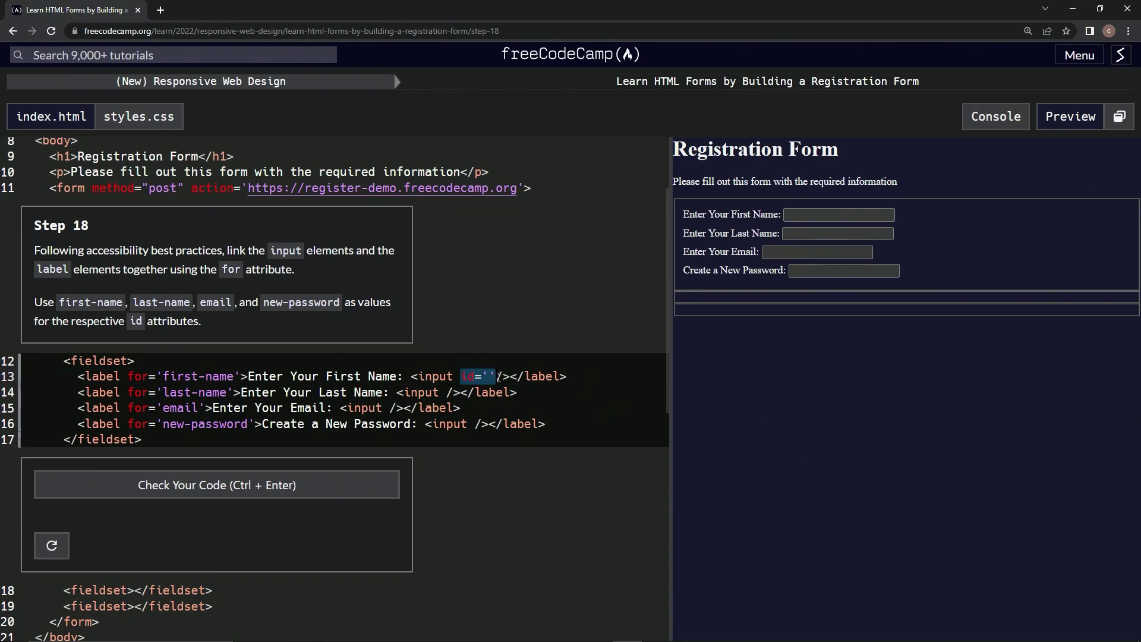
click(445, 392)
key(ctrl+v)
click(391, 407)
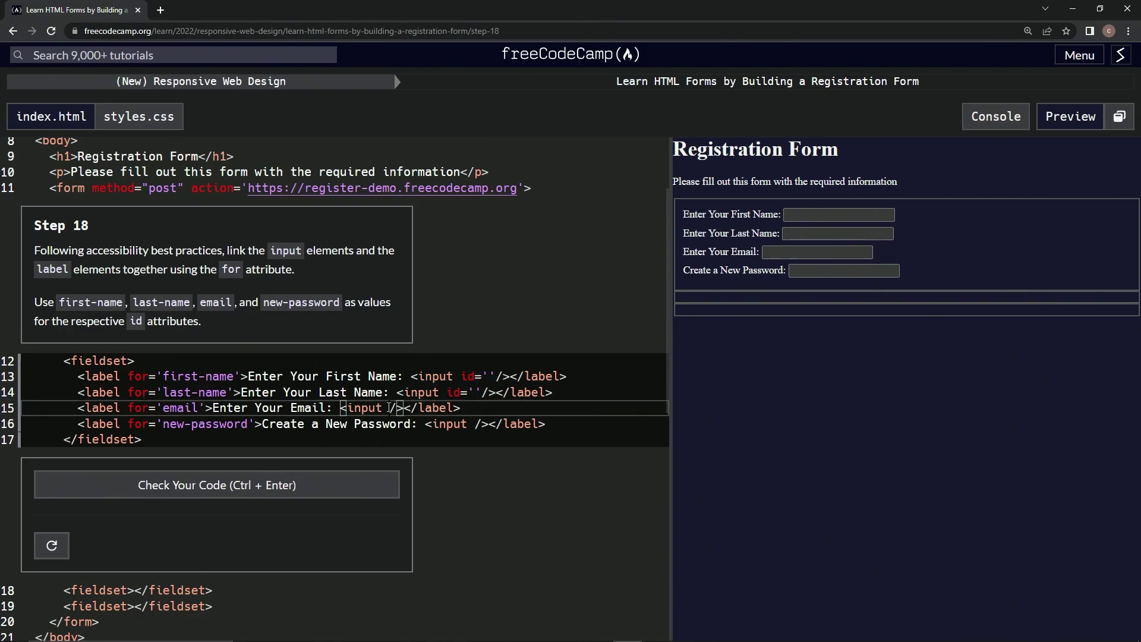
key(ctrl+v)
click(475, 425)
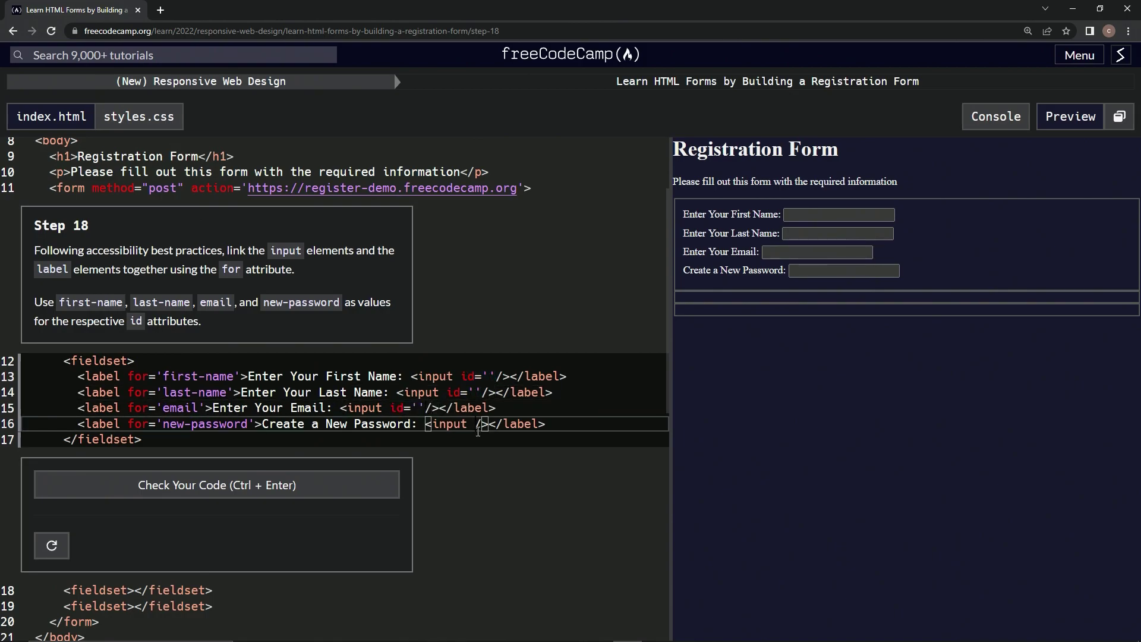
key(ctrl+v)
- Fill the input ids with first-name, last-name, email and new-password
click(488, 376)
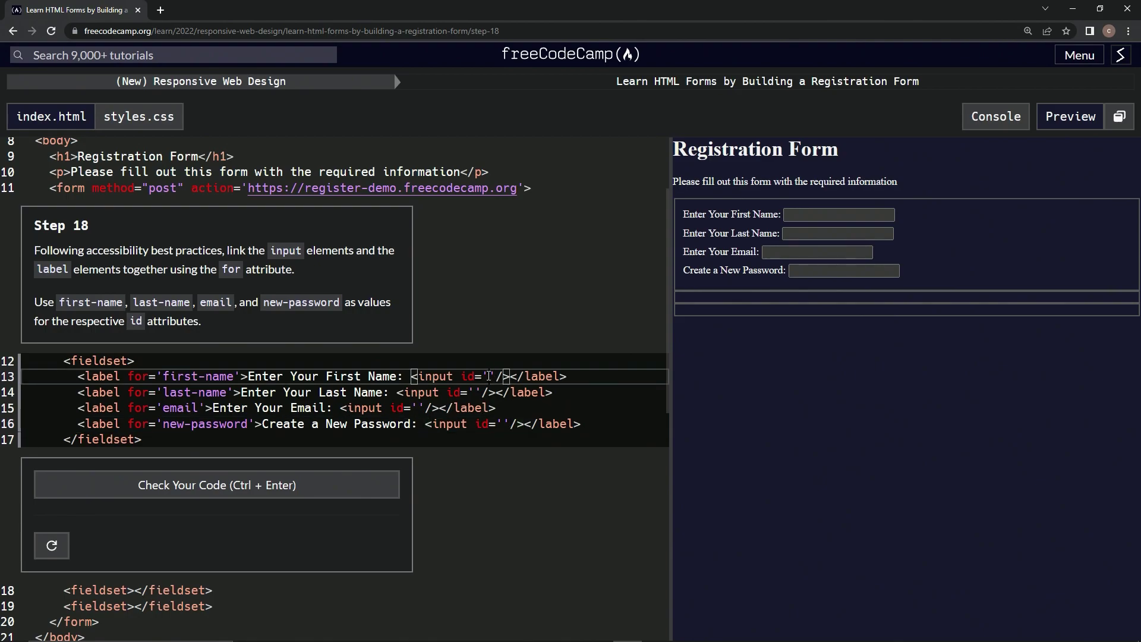
text(first)
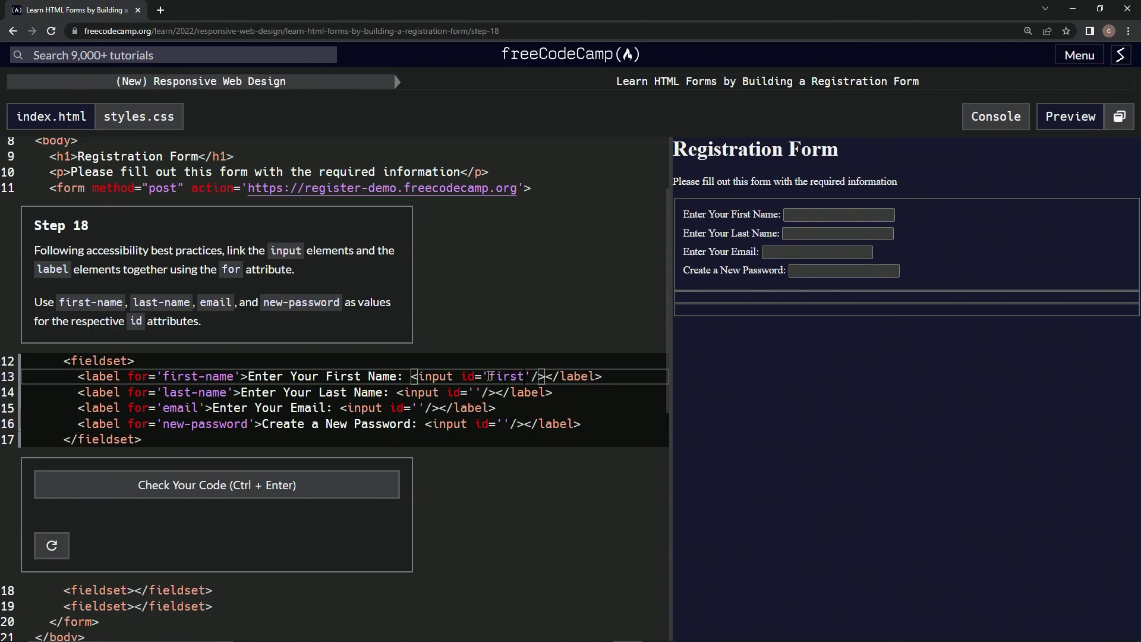
text(-name)
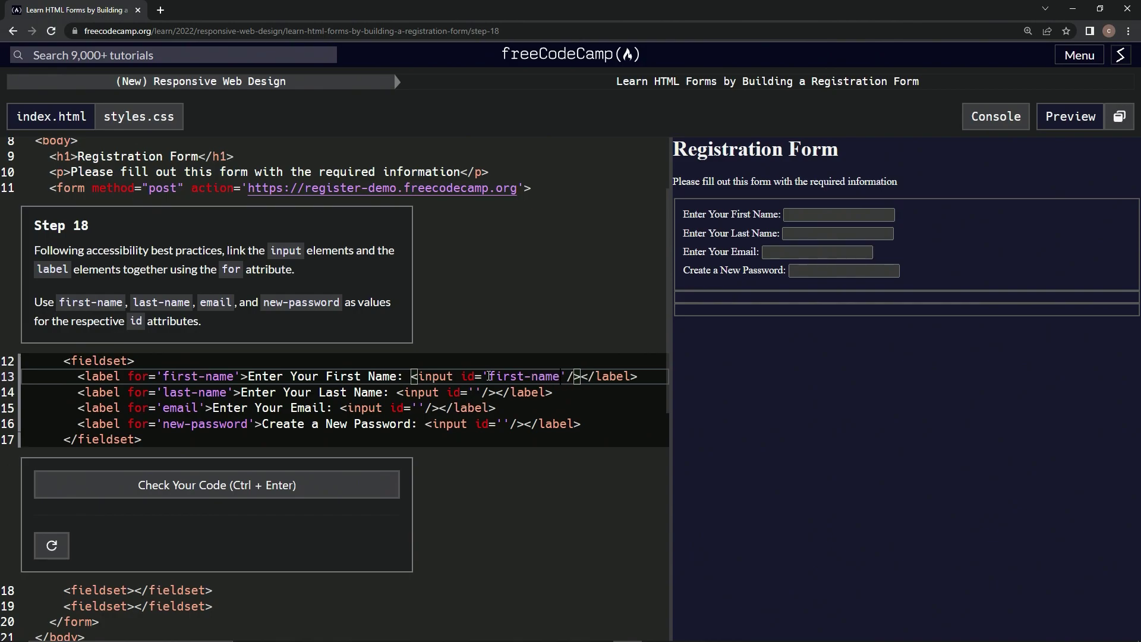
click(474, 392)
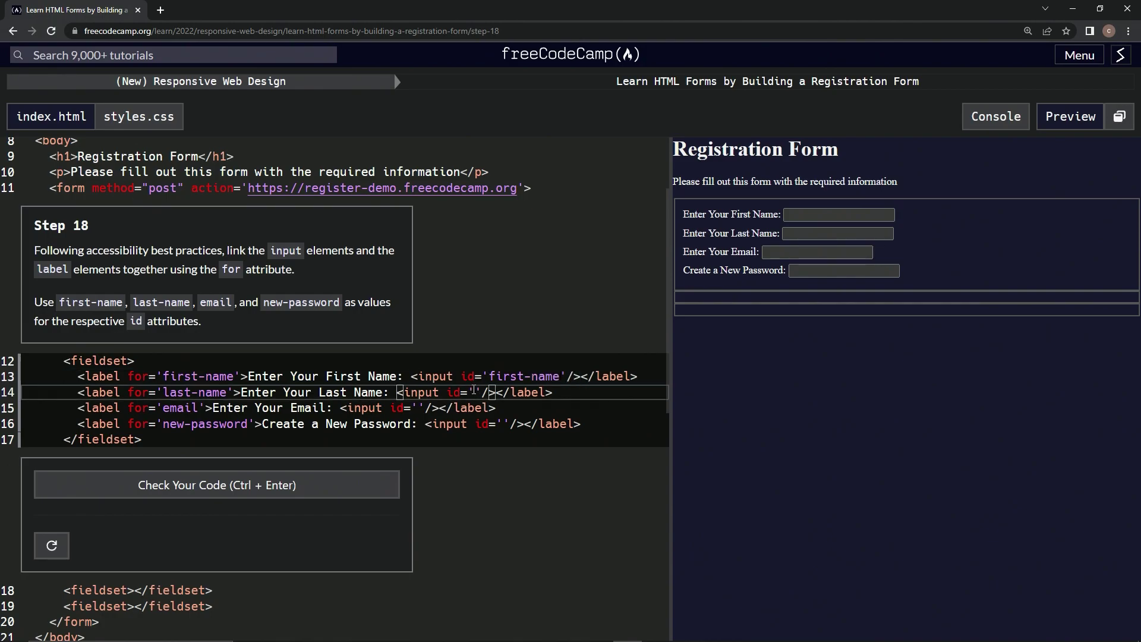
text(last)
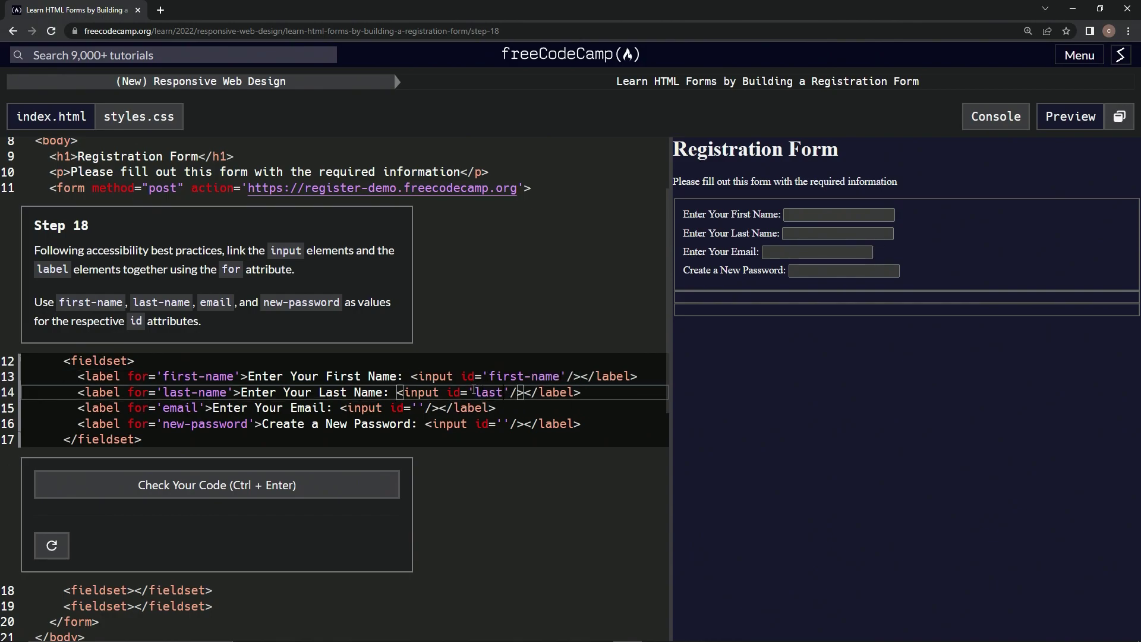
text(-name)
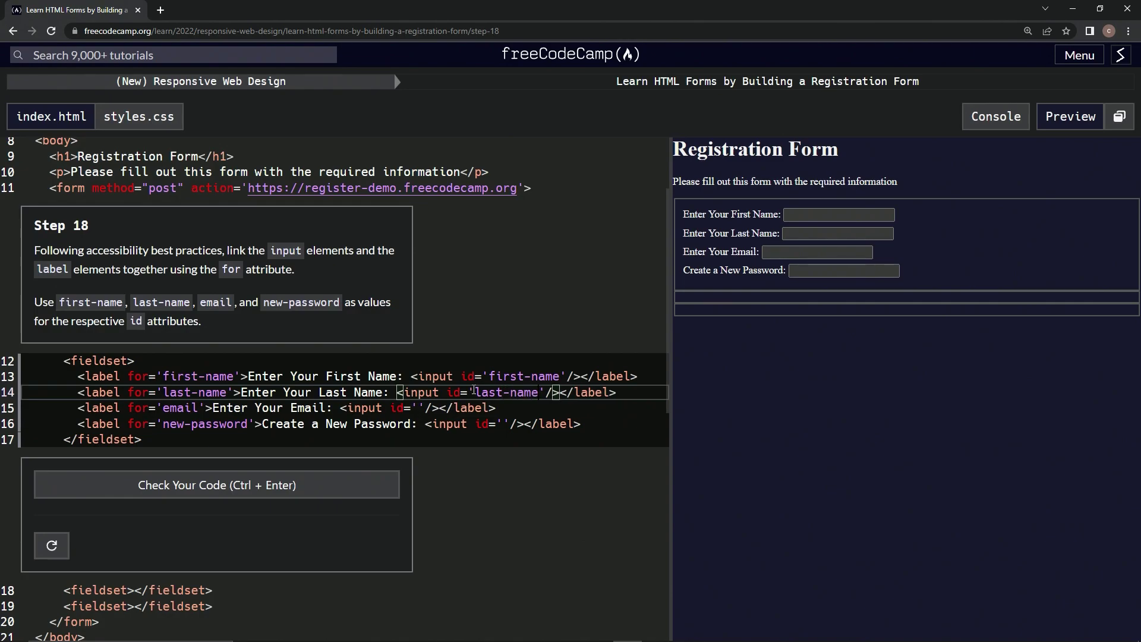
click(418, 407)
text(em)
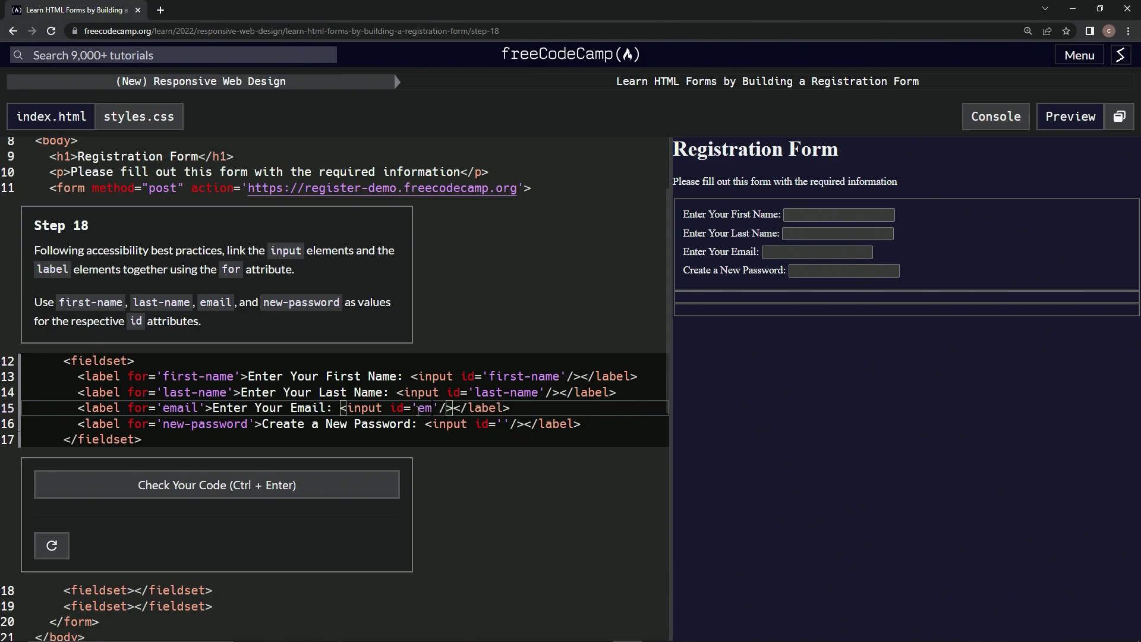
text(ail)
click(499, 424)
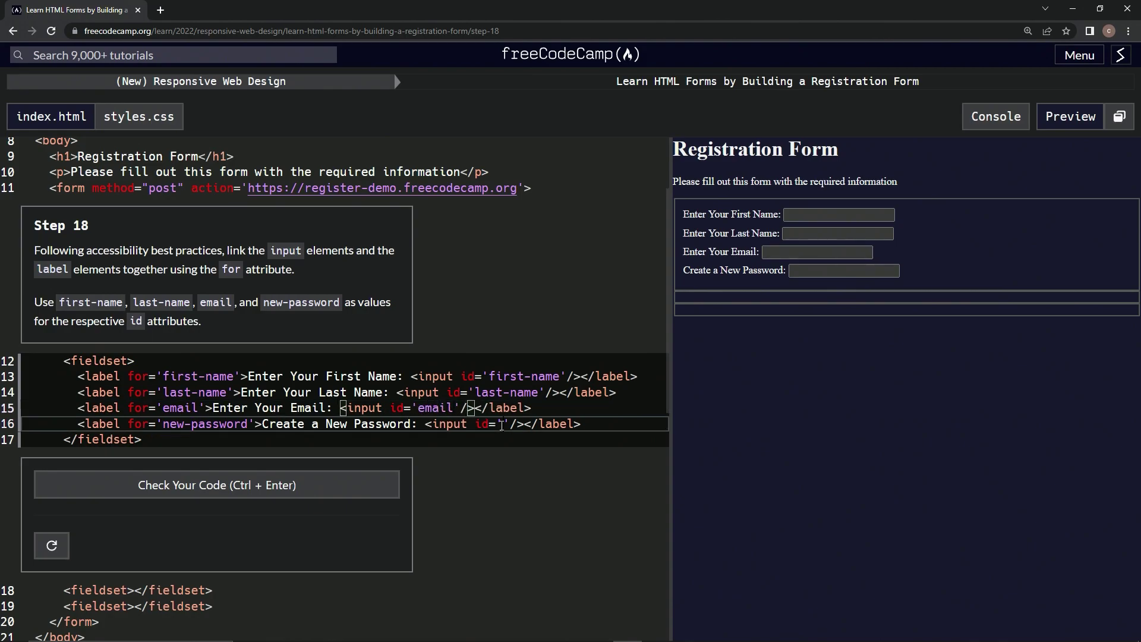
text(new-)
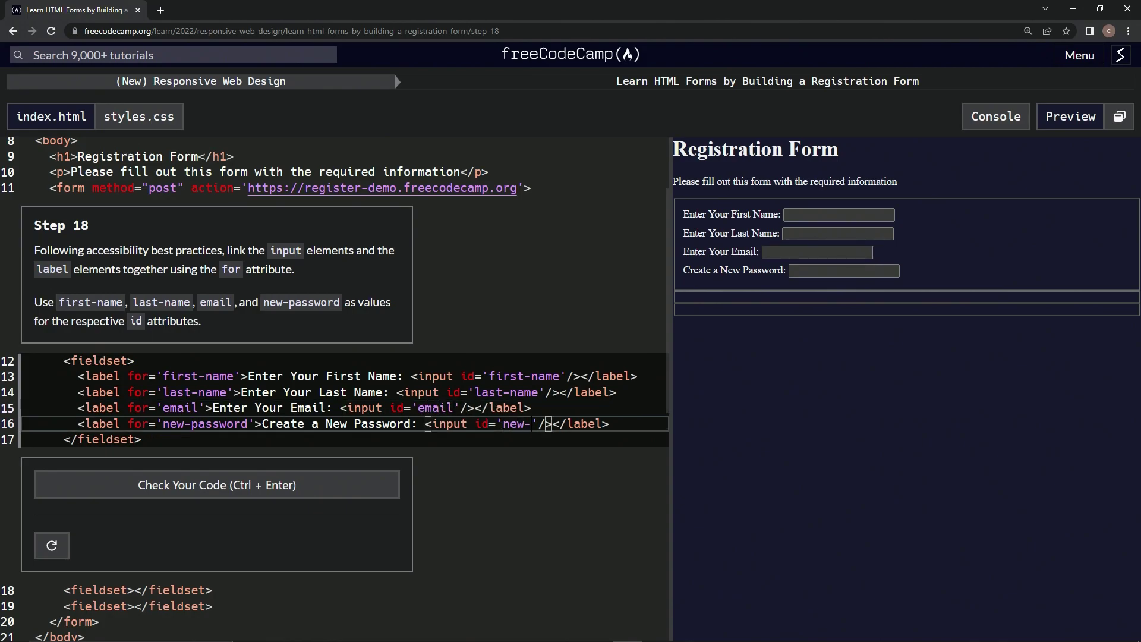
text(password)
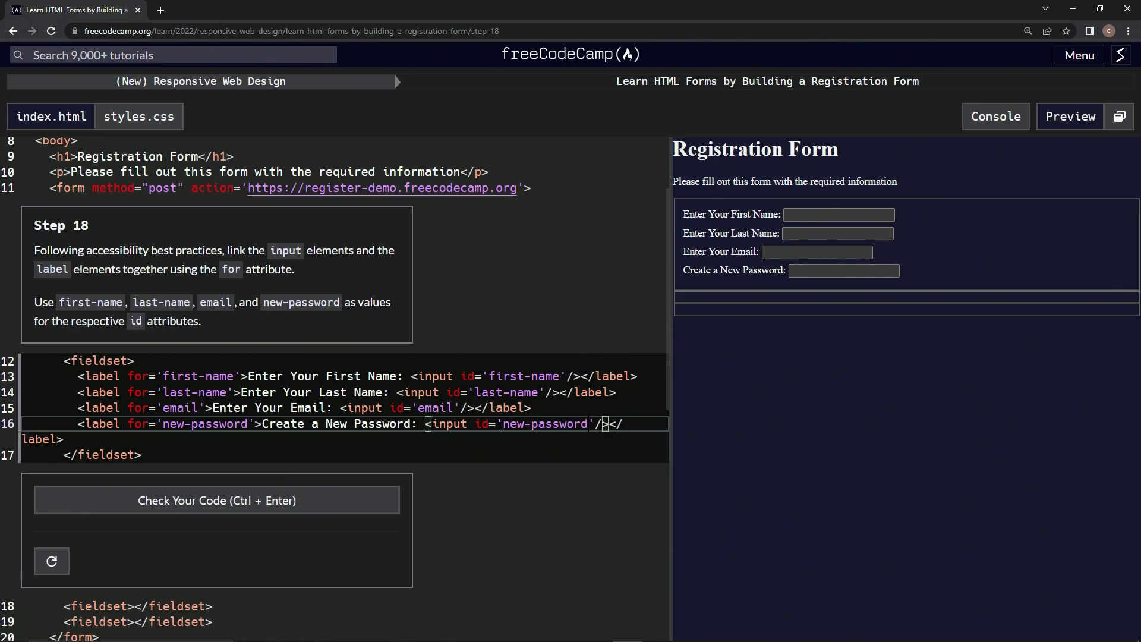
- Run the Step 18 check and submit the passing code to reach Step 19
click(258, 499)
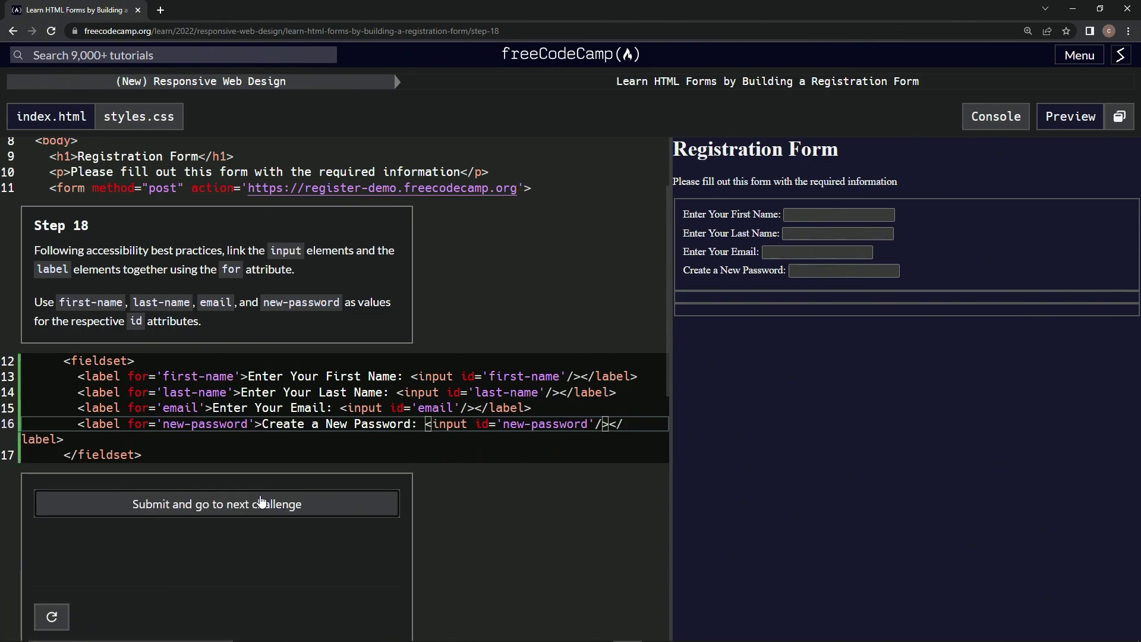
click(192, 505)
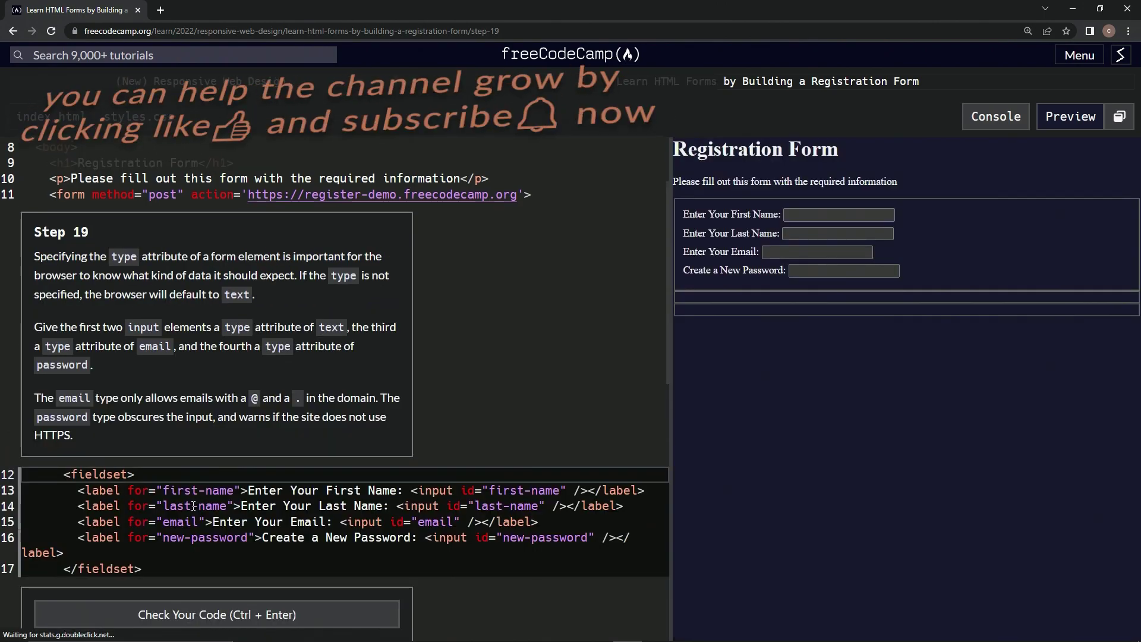